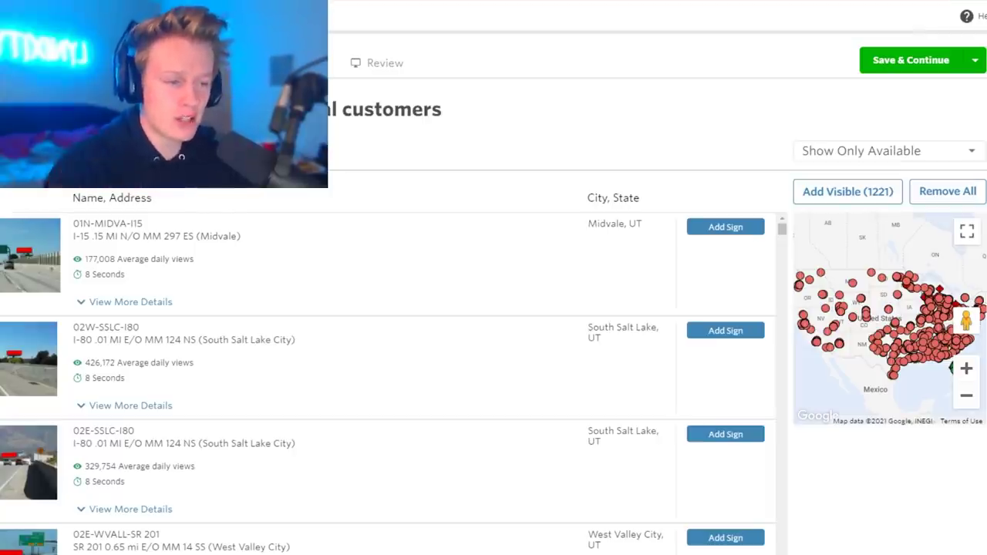
# Examine the available billboard locations on the map from Georgia into Florida, closing in on the selected sign south of Sebring.
pyautogui.scroll(2, 895, 344)
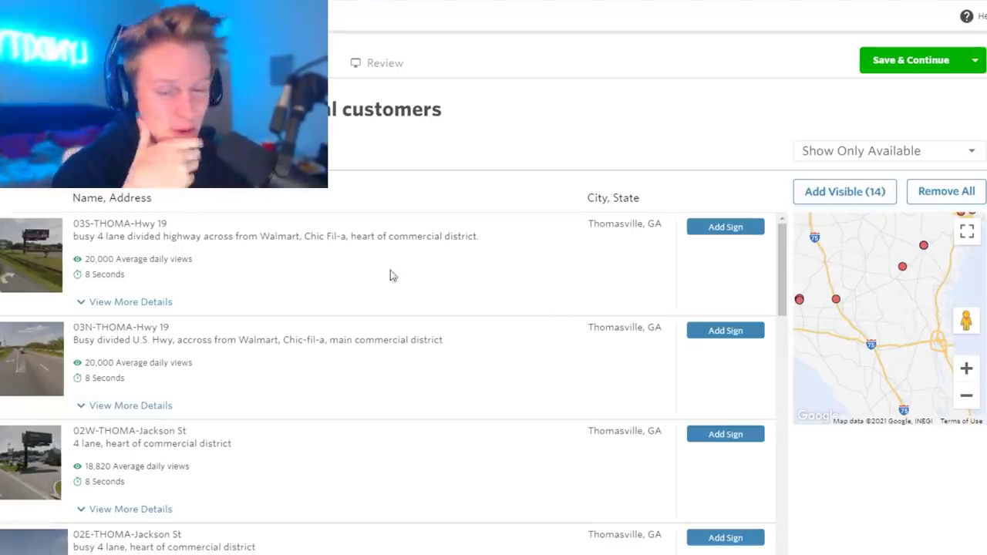
pyautogui.scroll(-1, 856, 304)
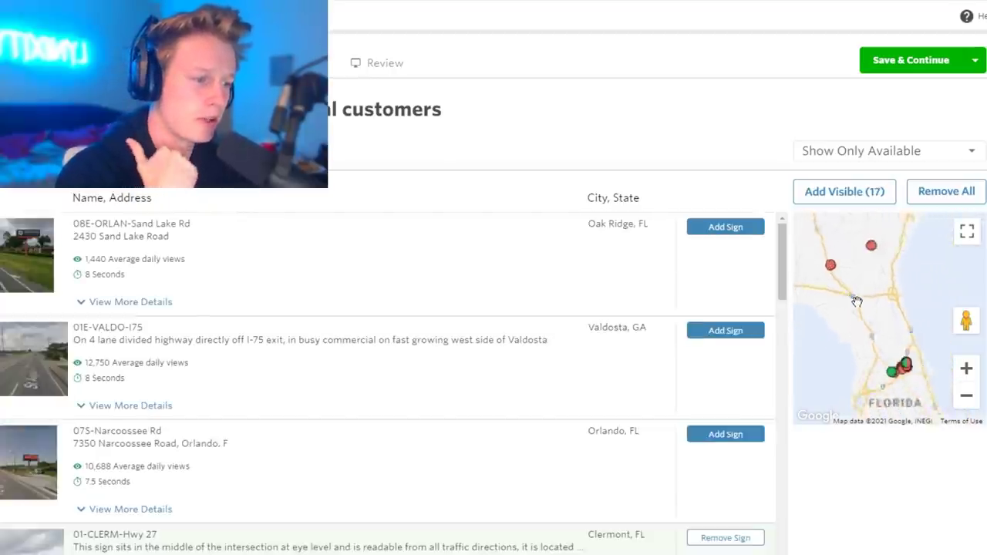
pyautogui.moveTo(855, 298); pyautogui.dragTo(866, 330)
pyautogui.scroll(-1, 866, 331)
pyautogui.moveTo(879, 381); pyautogui.dragTo(847, 291)
pyautogui.scroll(3, 847, 291)
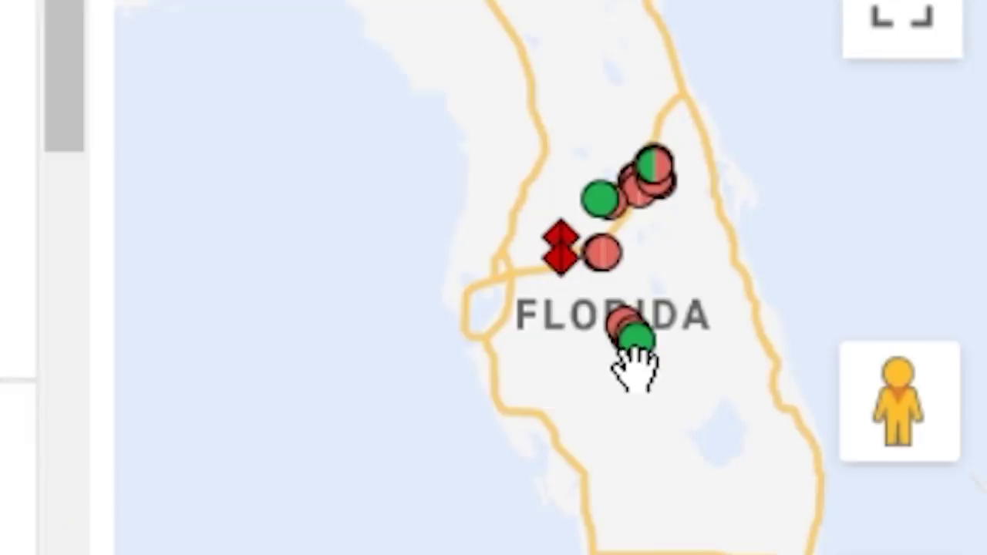
pyautogui.scroll(4, 634, 371)
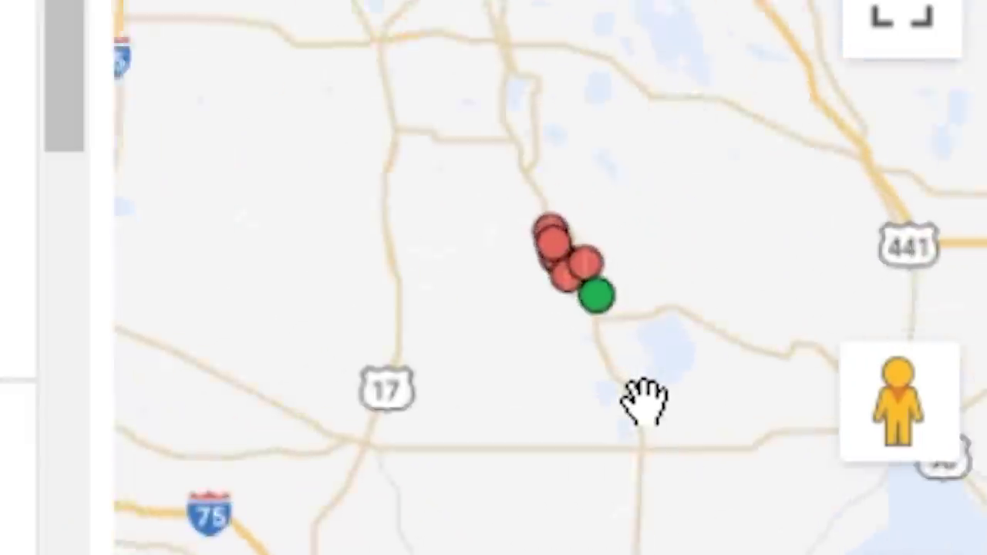
pyautogui.scroll(2, 635, 248)
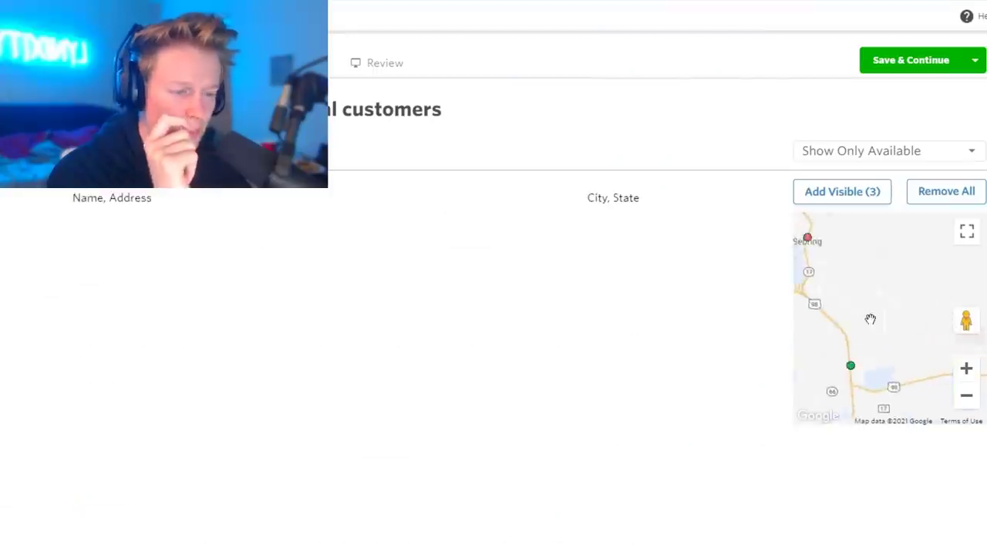
# Examine the billboards around Sebring and the position of the selected 06N-SEBRI-Hwy 98 sign relative to the surrounding highways.
pyautogui.scroll(-2, 871, 313)
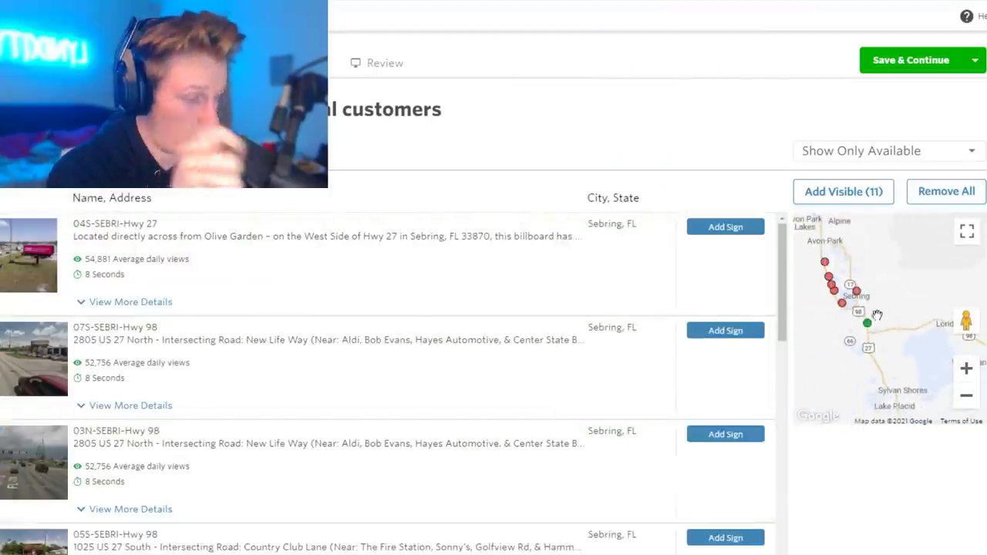
pyautogui.scroll(1, 872, 311)
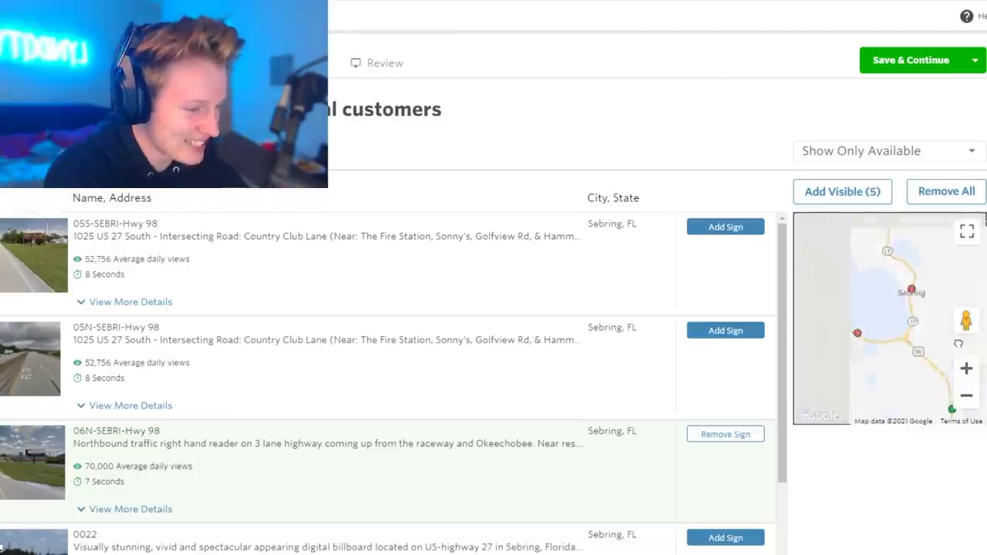
pyautogui.scroll(-1, 885, 312)
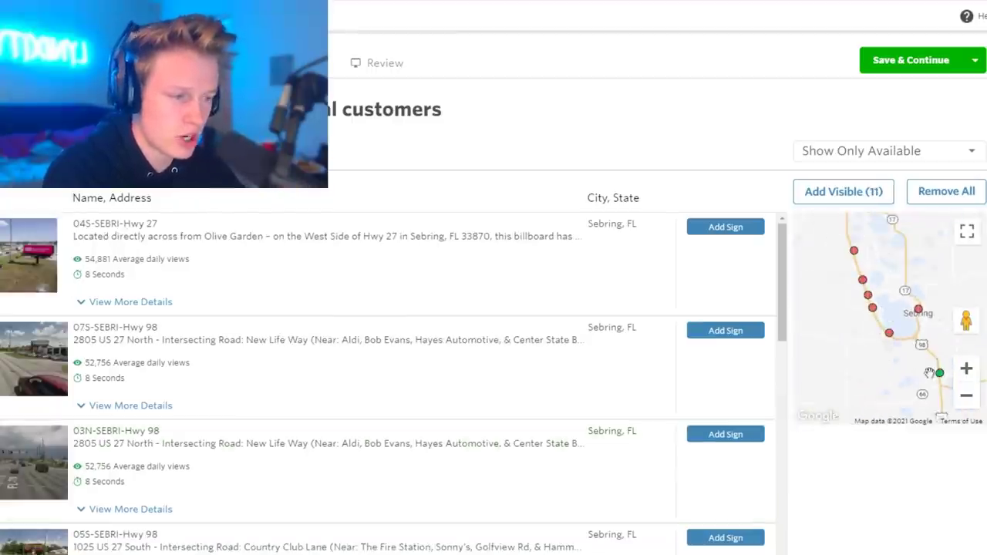
pyautogui.moveTo(892, 370); pyautogui.dragTo(847, 337)
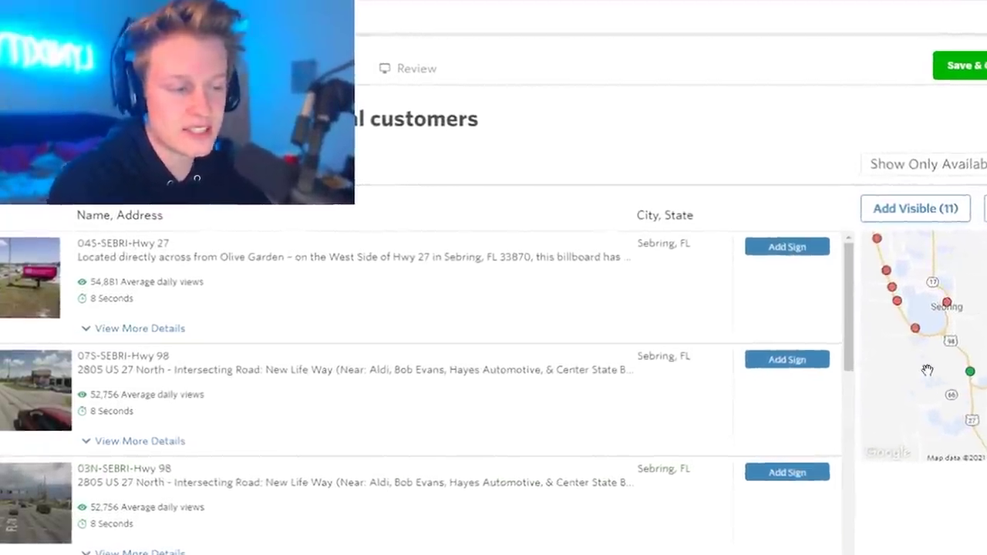
pyautogui.scroll(-1, 853, 339)
pyautogui.scroll(-2, 959, 381)
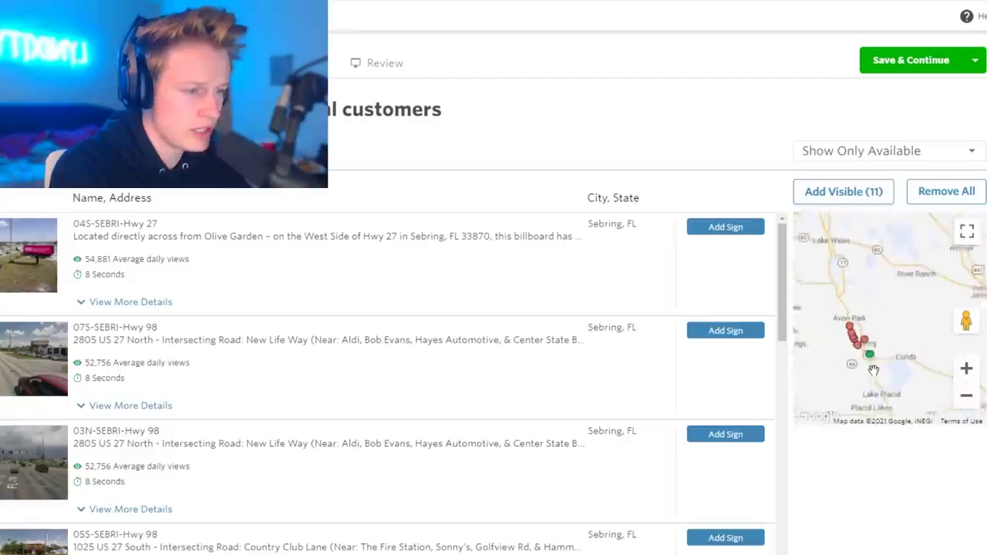
pyautogui.scroll(1, 872, 359)
pyautogui.scroll(2, 888, 343)
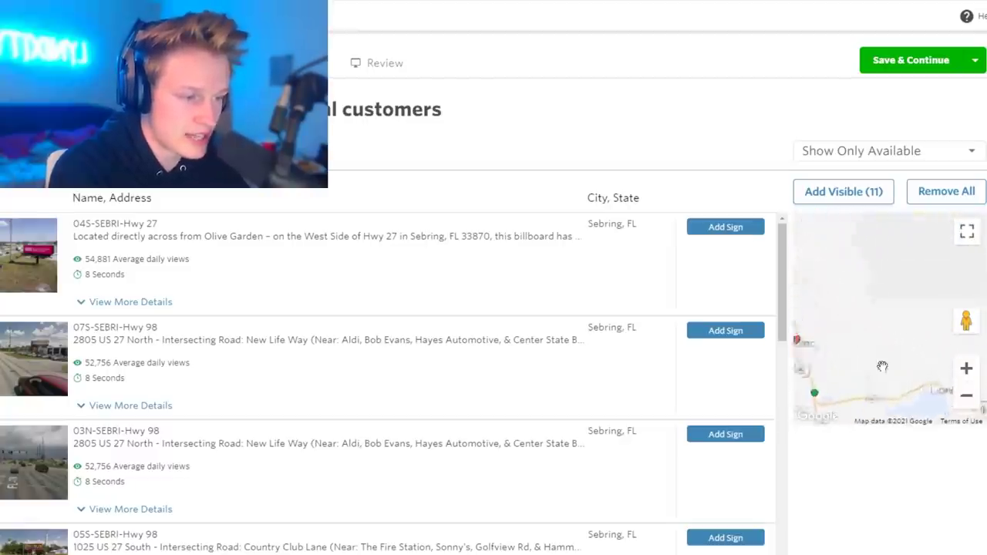
pyautogui.moveTo(803, 399); pyautogui.dragTo(819, 323)
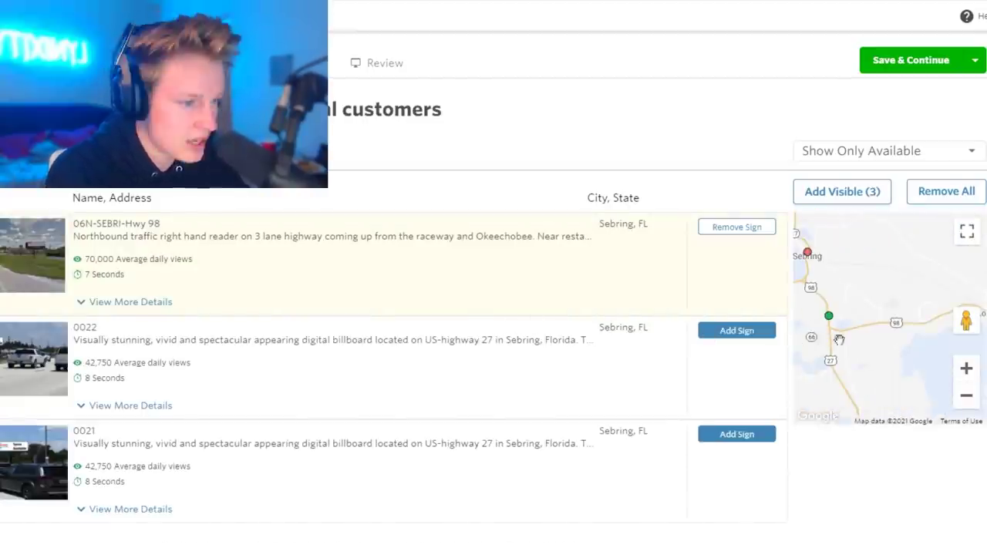
pyautogui.scroll(2, 839, 340)
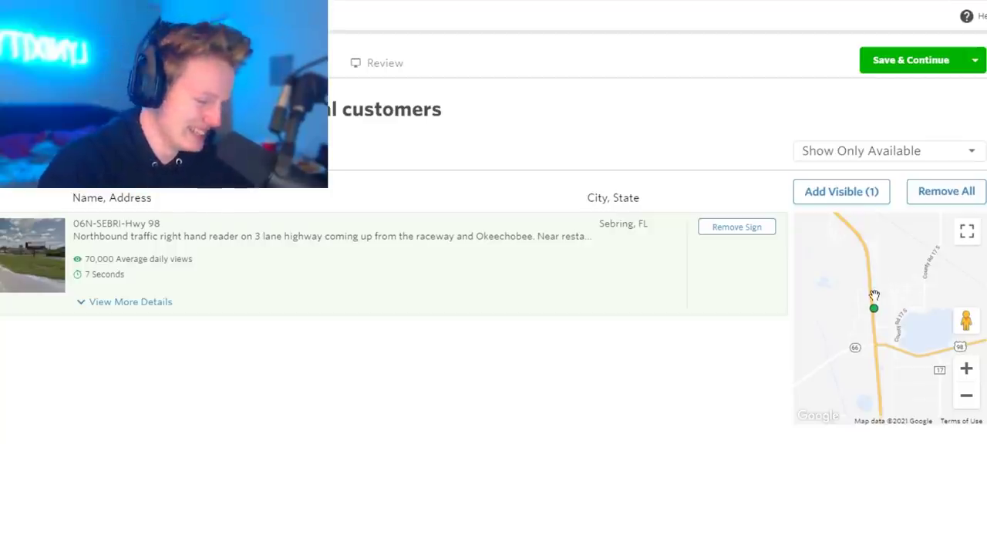
pyautogui.scroll(-2, 891, 290)
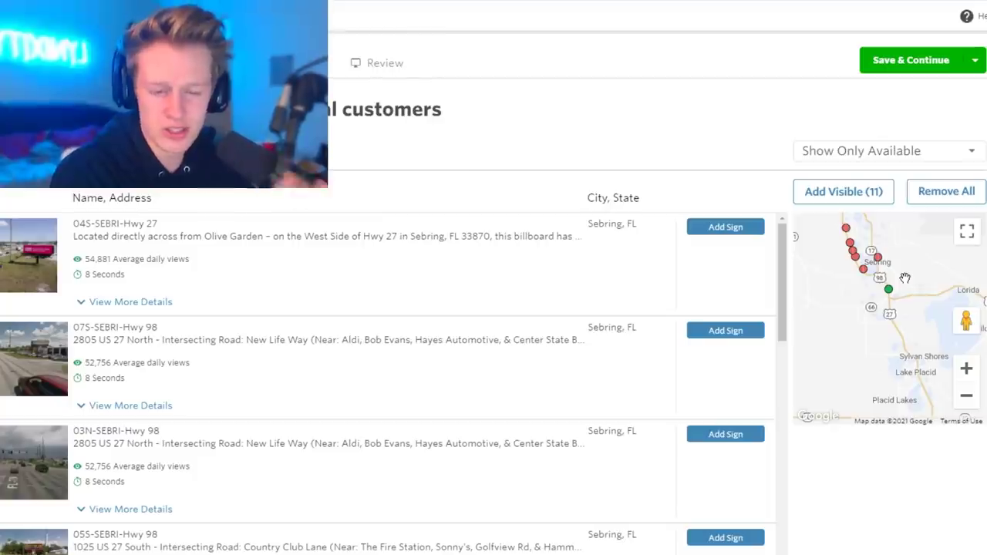
# Examine the map north of Sebring and the location of the selected 01-CLERM-Hwy 27 sign near Four Corners.
pyautogui.scroll(-1, 908, 276)
pyautogui.moveTo(879, 295); pyautogui.dragTo(880, 343)
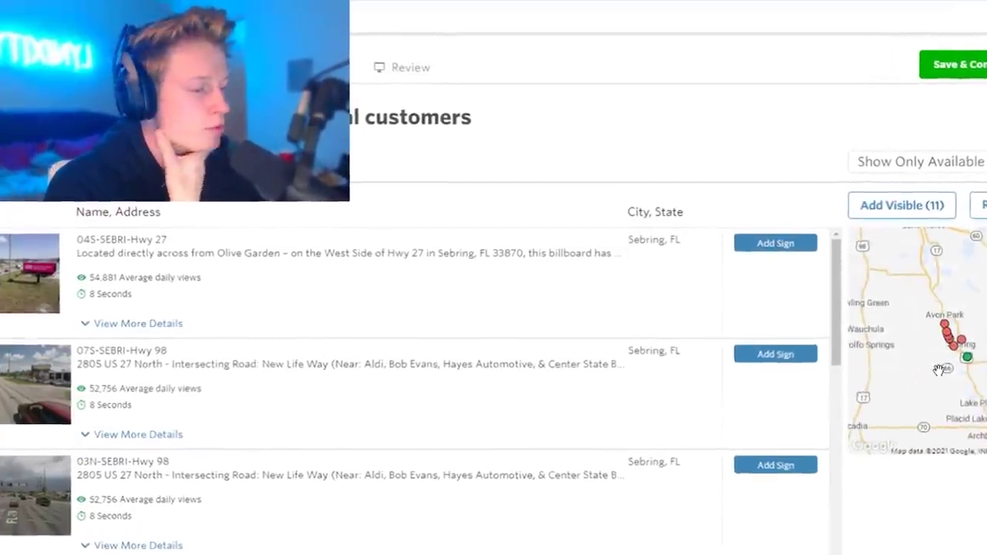
pyautogui.moveTo(871, 274); pyautogui.dragTo(887, 401)
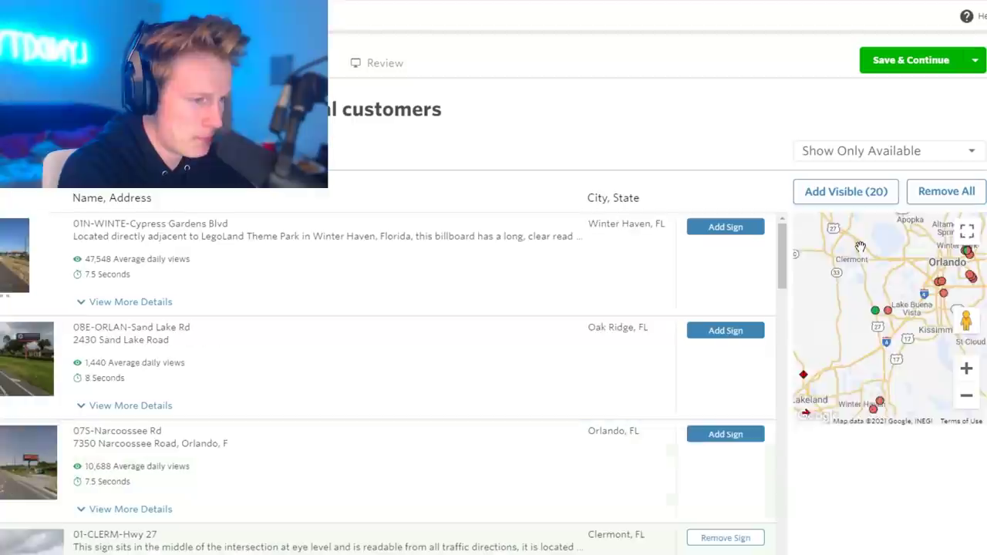
pyautogui.scroll(1, 863, 253)
pyautogui.scroll(1, 864, 255)
pyautogui.moveTo(864, 305); pyautogui.dragTo(851, 188)
pyautogui.scroll(-1, 852, 255)
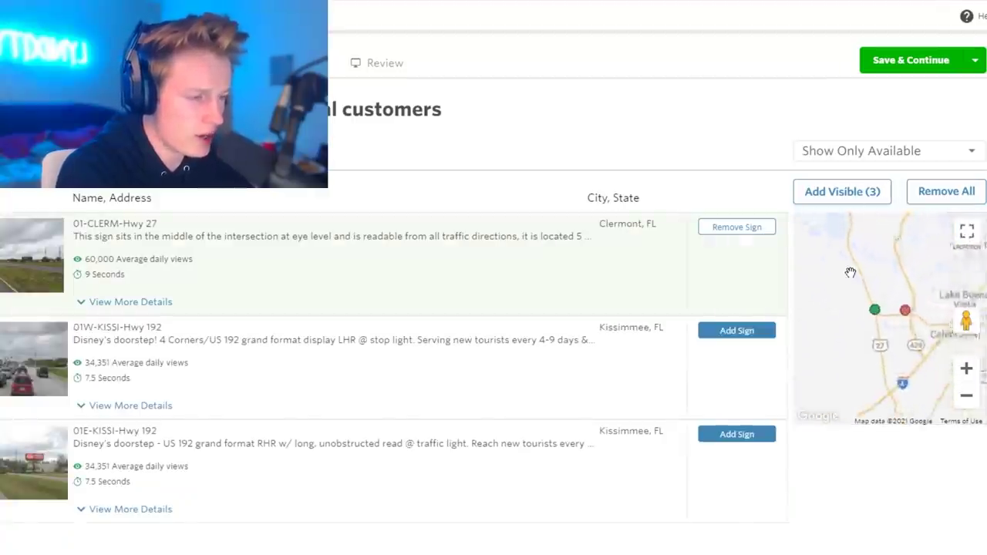
pyautogui.scroll(-1, 850, 271)
pyautogui.scroll(1, 859, 343)
pyautogui.moveTo(867, 303); pyautogui.dragTo(846, 349)
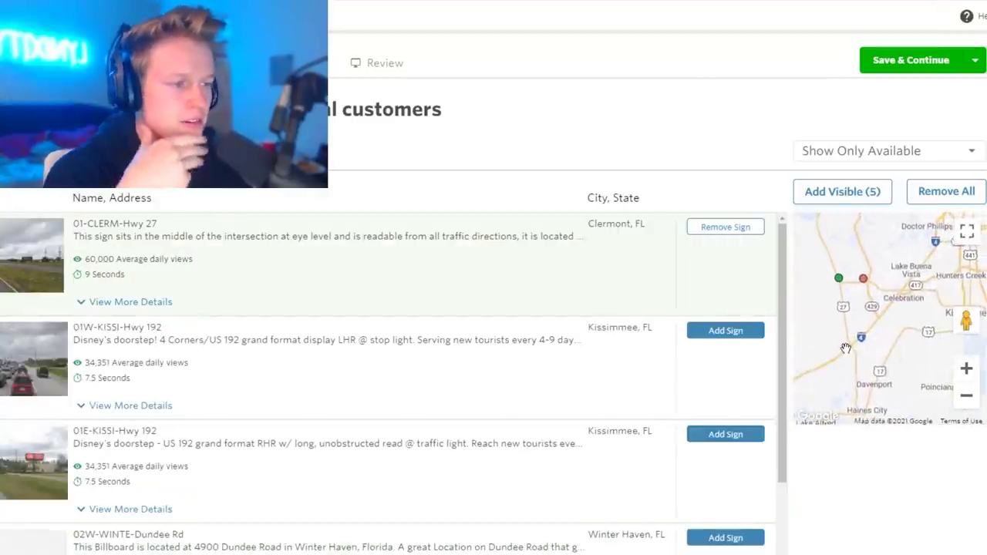
pyautogui.scroll(1, 845, 346)
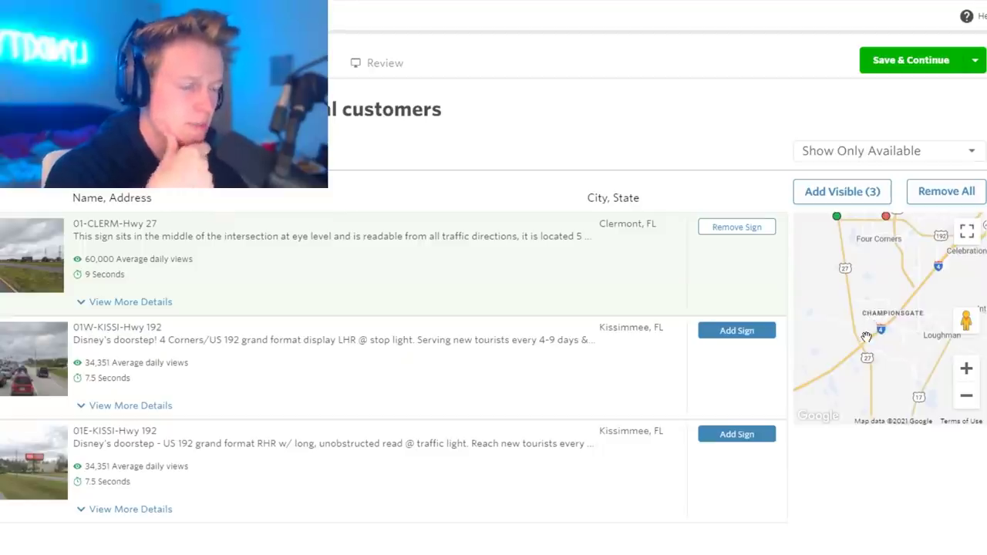
pyautogui.moveTo(832, 277); pyautogui.dragTo(854, 328)
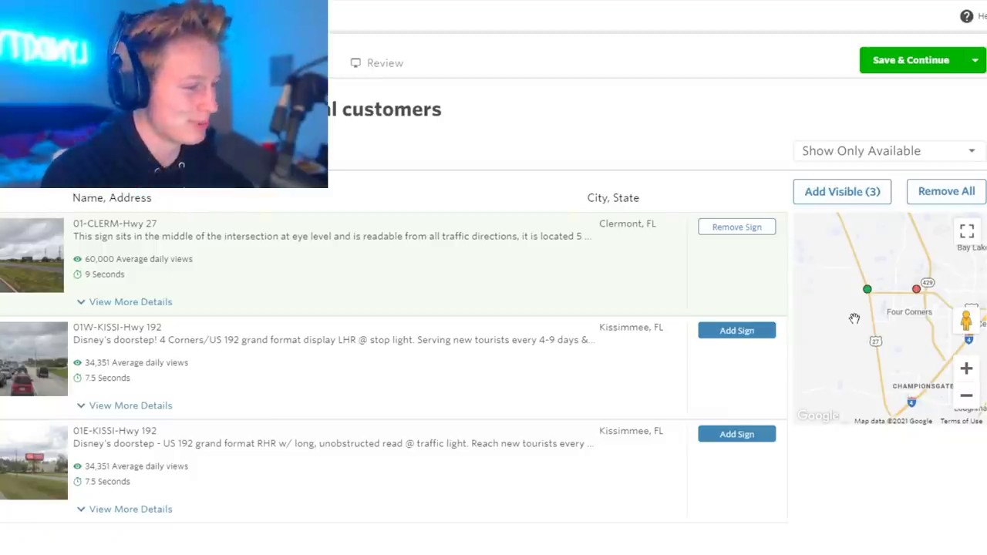
pyautogui.scroll(1, 854, 318)
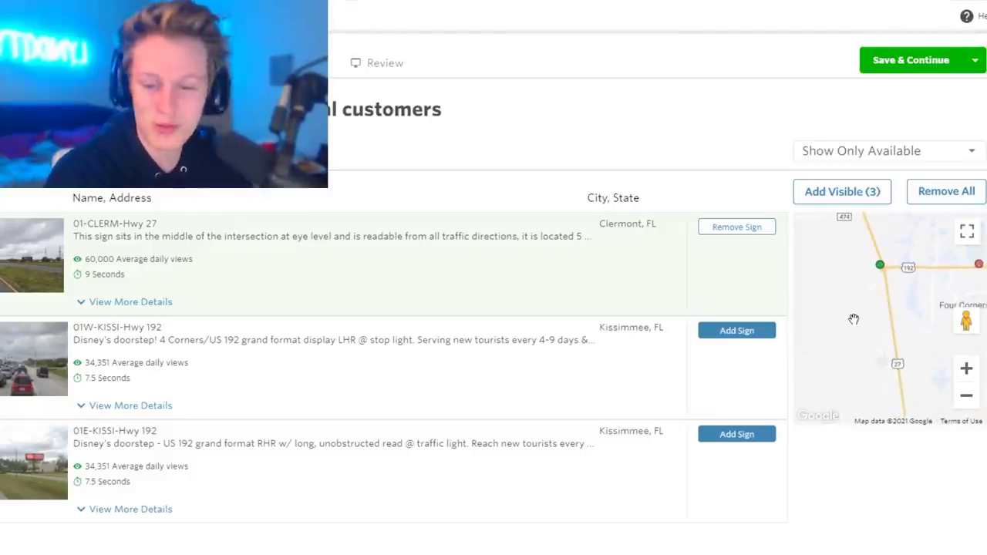
pyautogui.scroll(1, 875, 359)
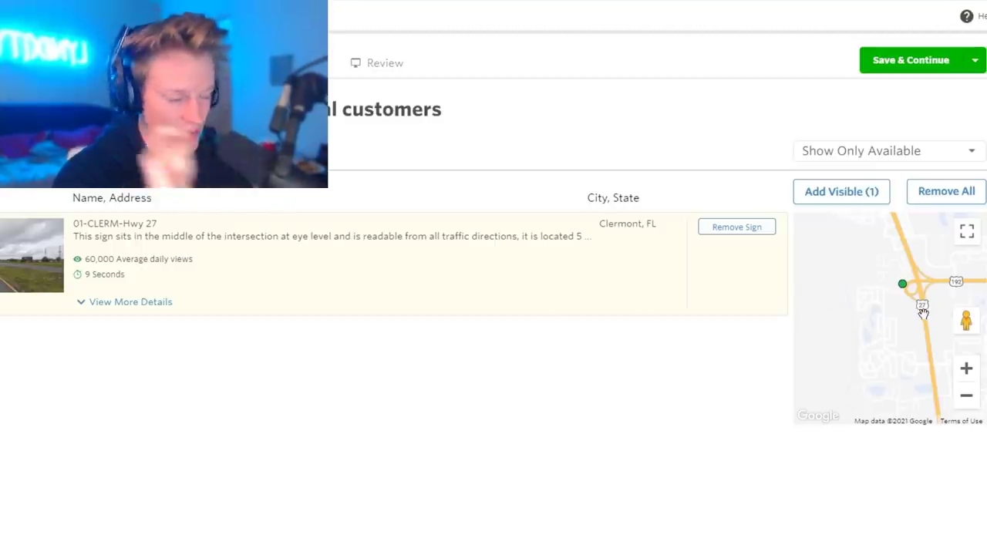
pyautogui.scroll(-1, 923, 313)
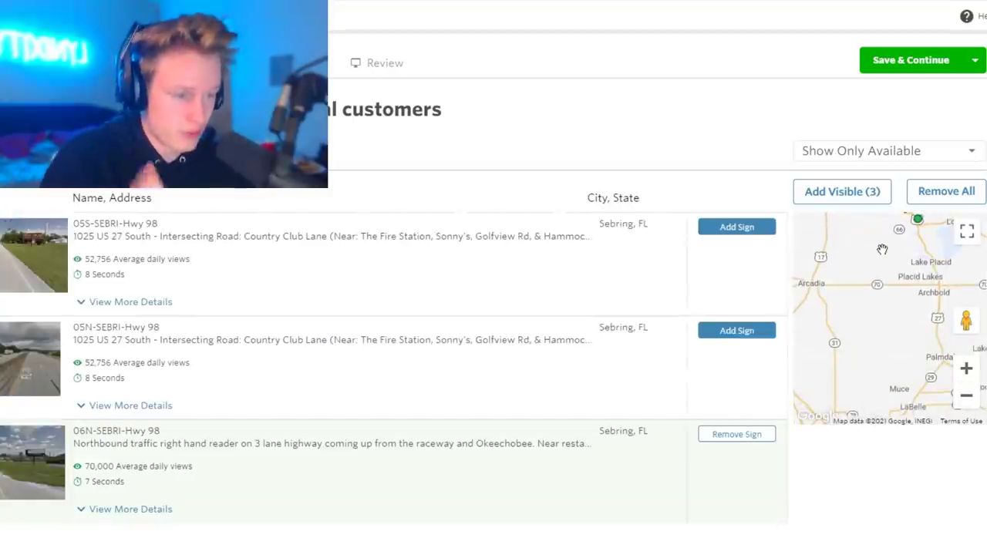
# Examine the billboard locations between Sebring, Winter Haven and the southern Orlando area on the map.
pyautogui.moveTo(928, 415); pyautogui.dragTo(922, 424)
pyautogui.scroll(1, 896, 367)
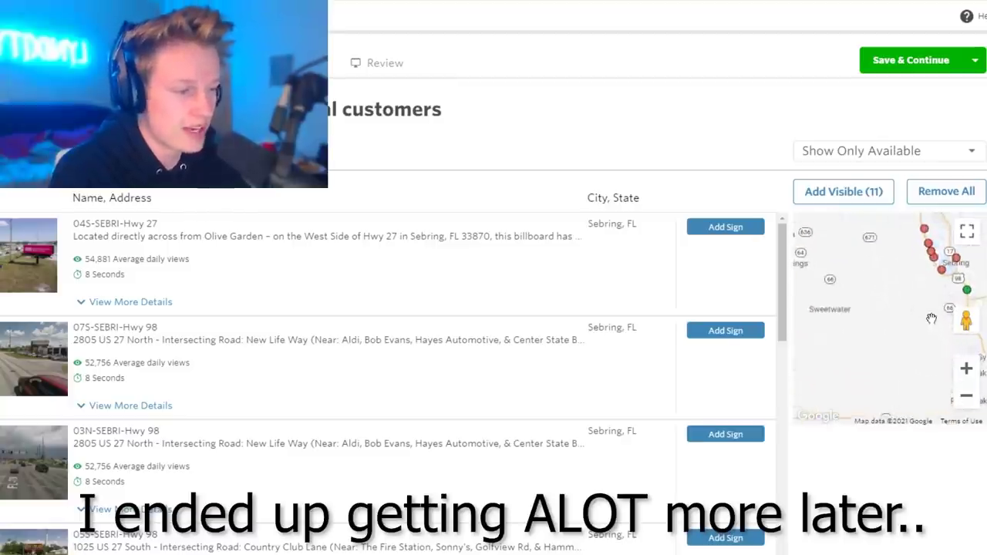
pyautogui.moveTo(890, 250); pyautogui.dragTo(870, 367)
pyautogui.moveTo(853, 308); pyautogui.dragTo(791, 361)
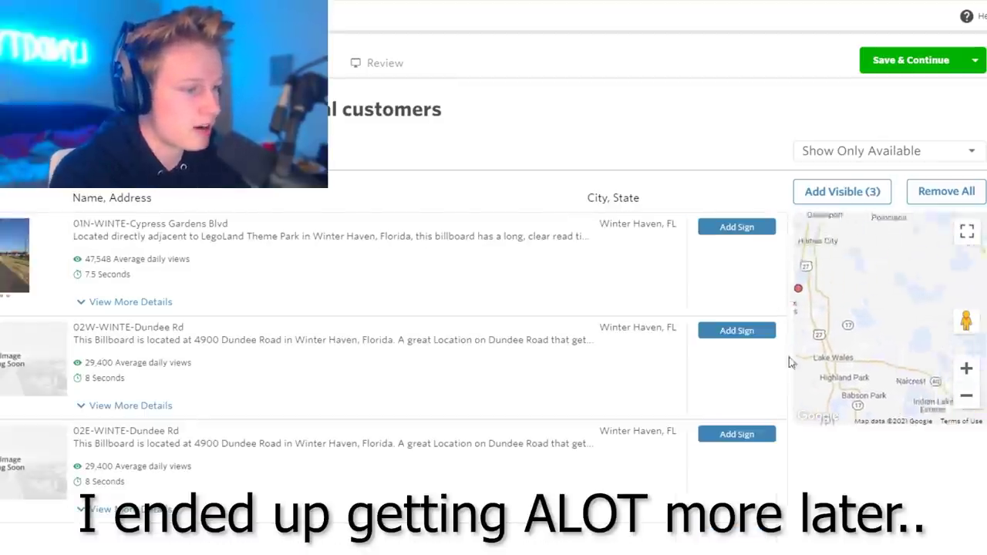
pyautogui.scroll(-1, 861, 324)
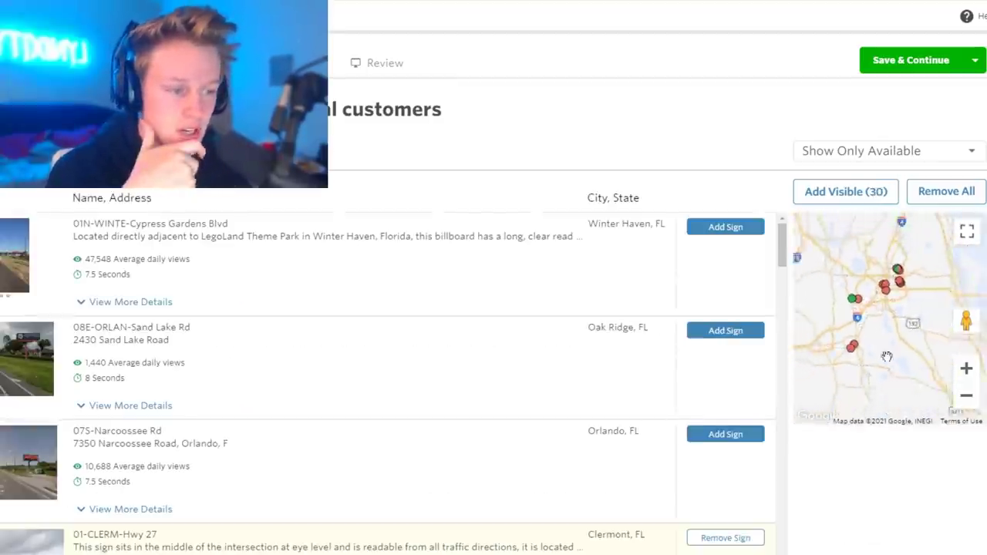
pyautogui.scroll(1, 886, 356)
pyautogui.moveTo(930, 266); pyautogui.dragTo(941, 374)
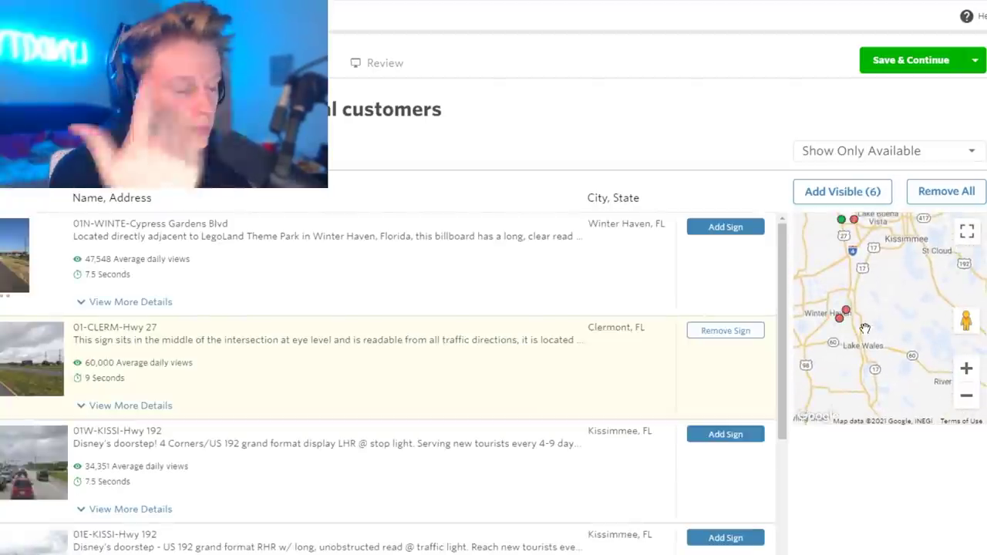
# Examine the Orlando billboards on the map, closing in on the signs along East Colonial Drive.
pyautogui.moveTo(873, 303); pyautogui.dragTo(868, 379)
pyautogui.scroll(1, 916, 266)
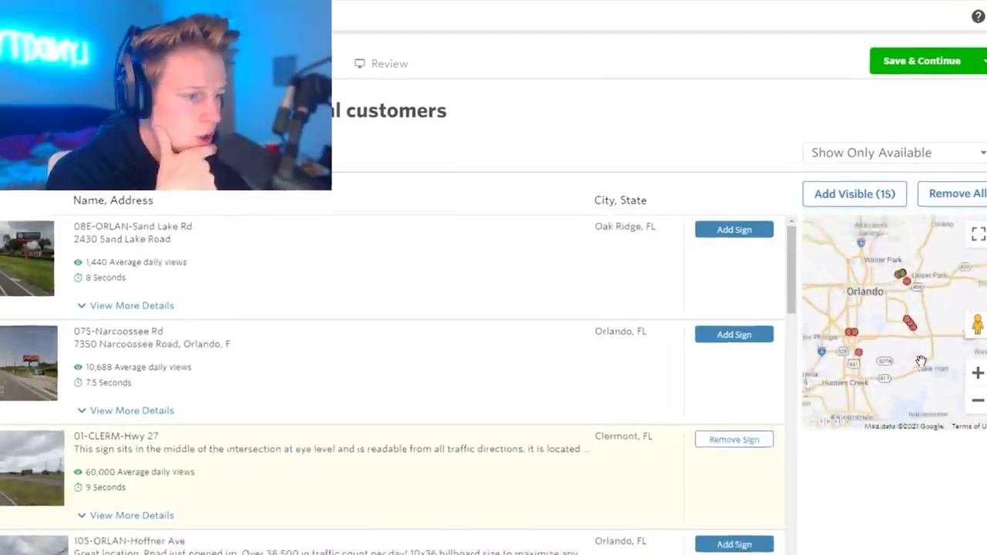
pyautogui.scroll(1, 910, 356)
pyautogui.moveTo(880, 289); pyautogui.dragTo(881, 394)
pyautogui.scroll(1, 888, 370)
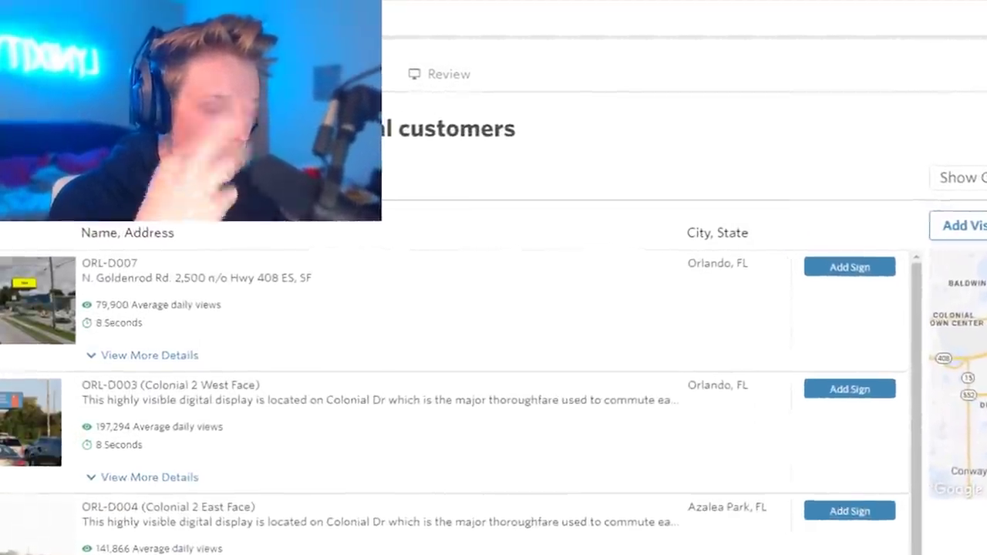
pyautogui.scroll(2, 856, 396)
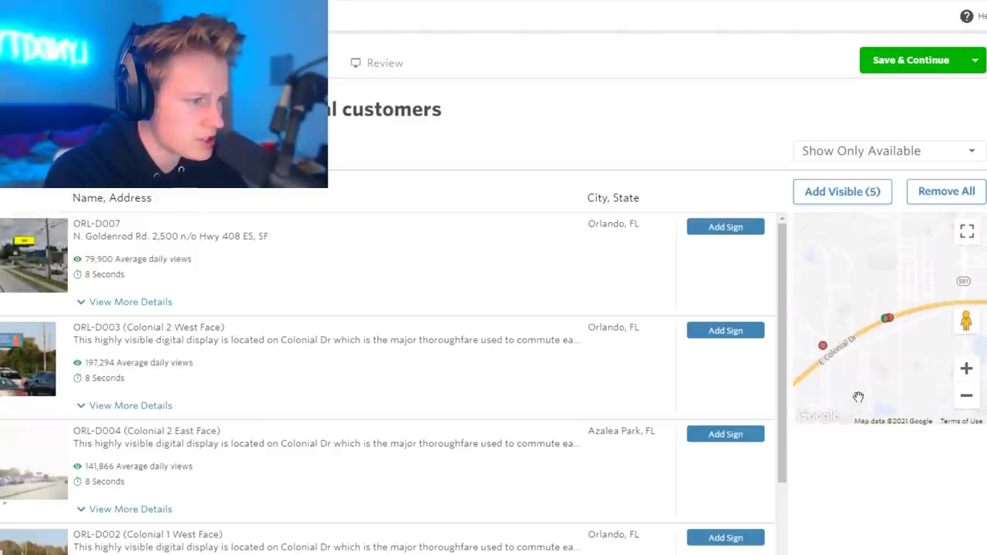
pyautogui.moveTo(886, 343)
pyautogui.mouseDown()
pyautogui.moveTo(881, 269)
pyautogui.moveTo(915, 289)
pyautogui.moveTo(901, 351)
pyautogui.mouseUp()
pyautogui.scroll(1, 893, 263)
pyautogui.moveTo(982, 381); pyautogui.dragTo(979, 392)
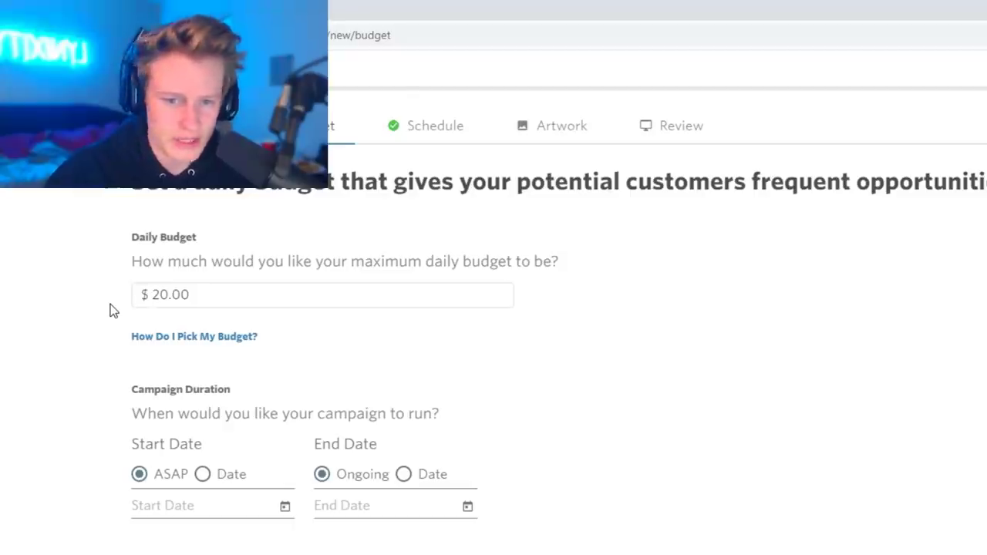
# Set the campaign's maximum daily budget to $5000.00.
pyautogui.click(161, 295)
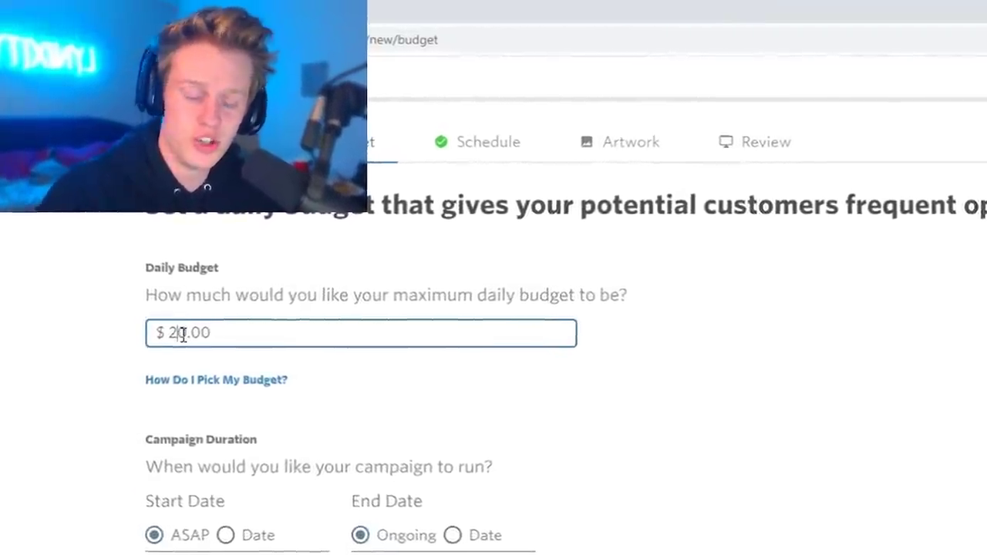
pyautogui.press('BackSpace')
pyautogui.write('500')
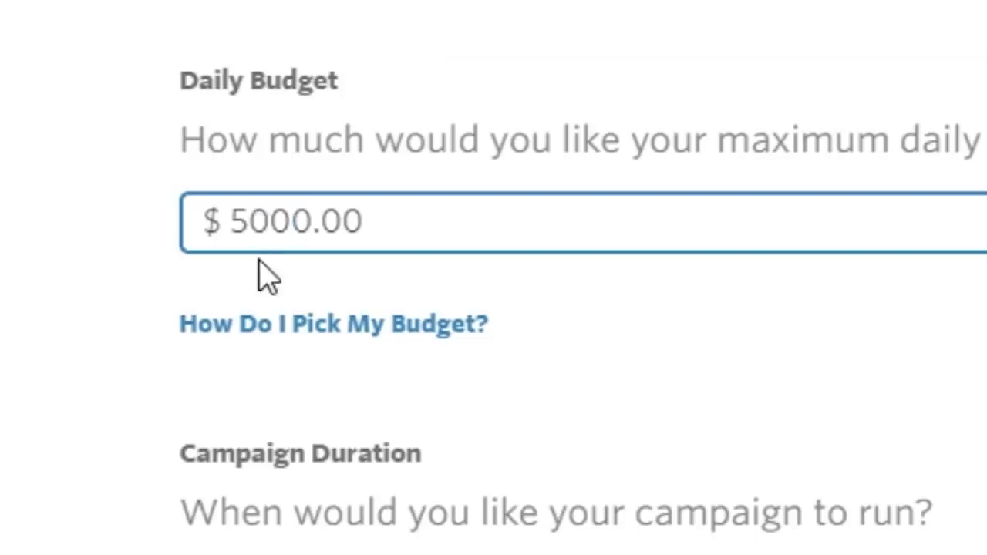
pyautogui.click(75, 360)
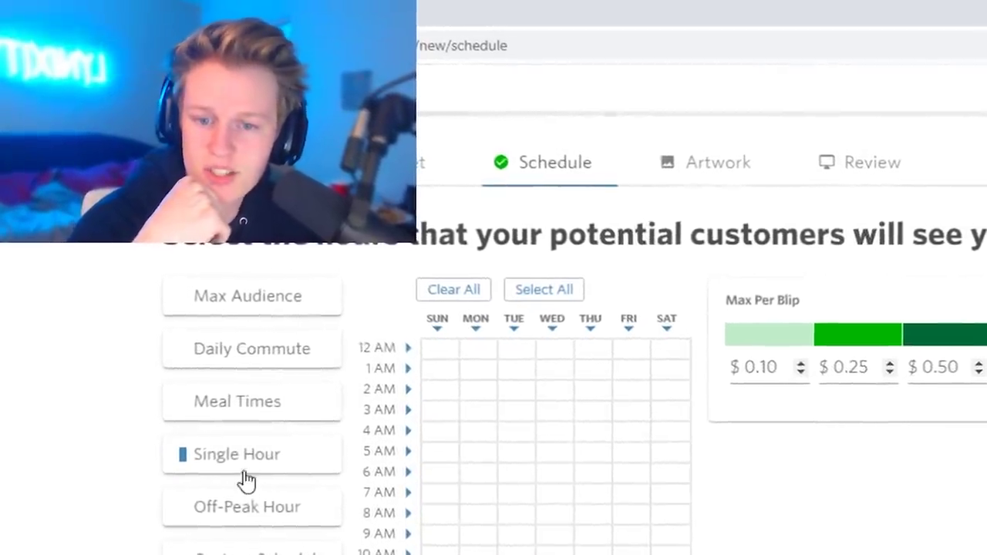
# Choose the Meal Times preset for the campaign's display hours.
pyautogui.click(251, 410)
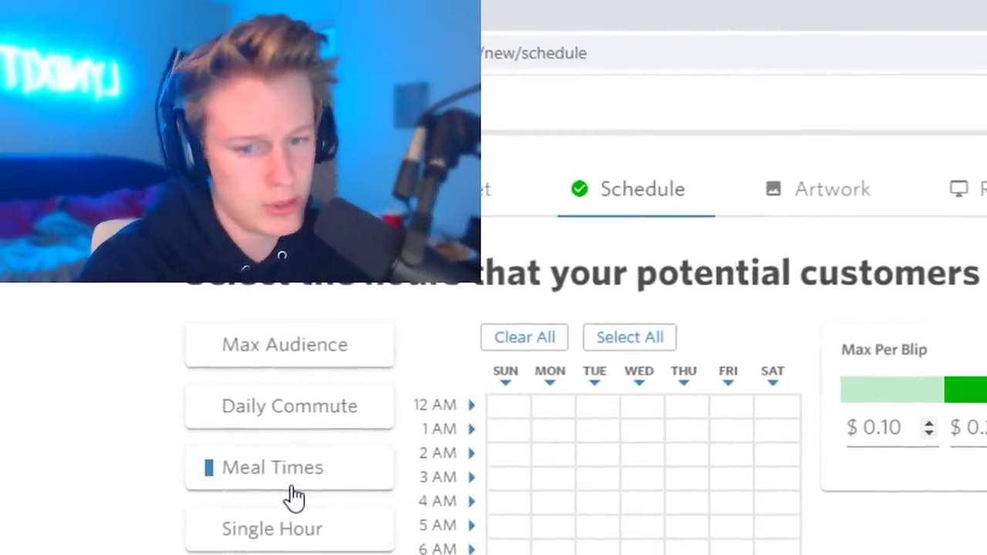
# Compare the Daily Commute, Max Audience and Off-Peak Hour presets, choose Single Hour for the display schedule, and continue to the campaign's artwork stage.
pyautogui.click(356, 423)
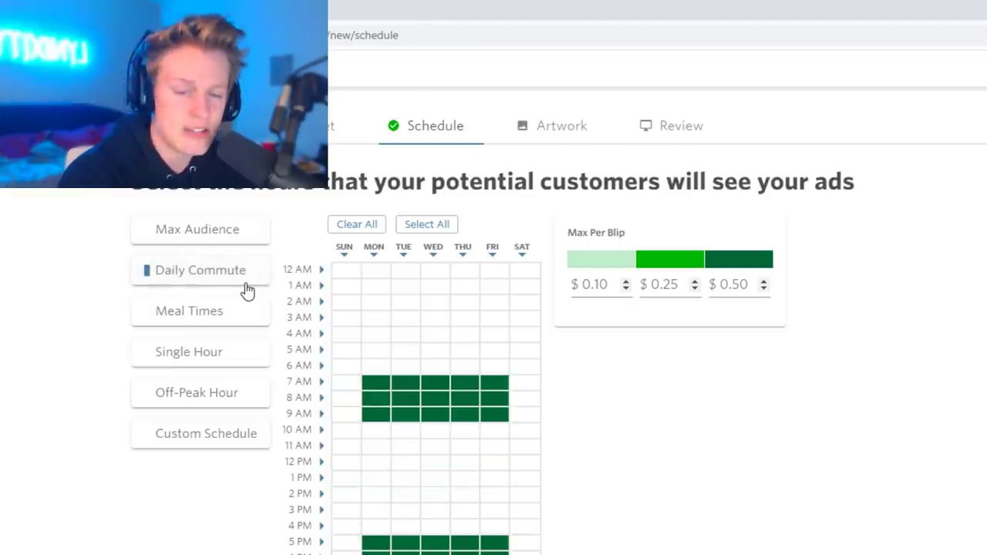
pyautogui.click(225, 233)
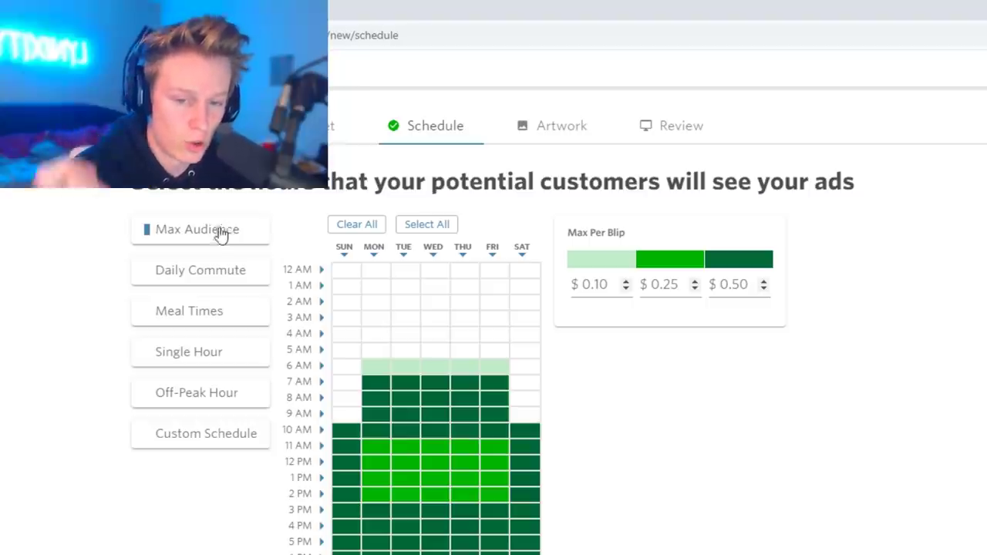
pyautogui.click(234, 407)
pyautogui.click(228, 371)
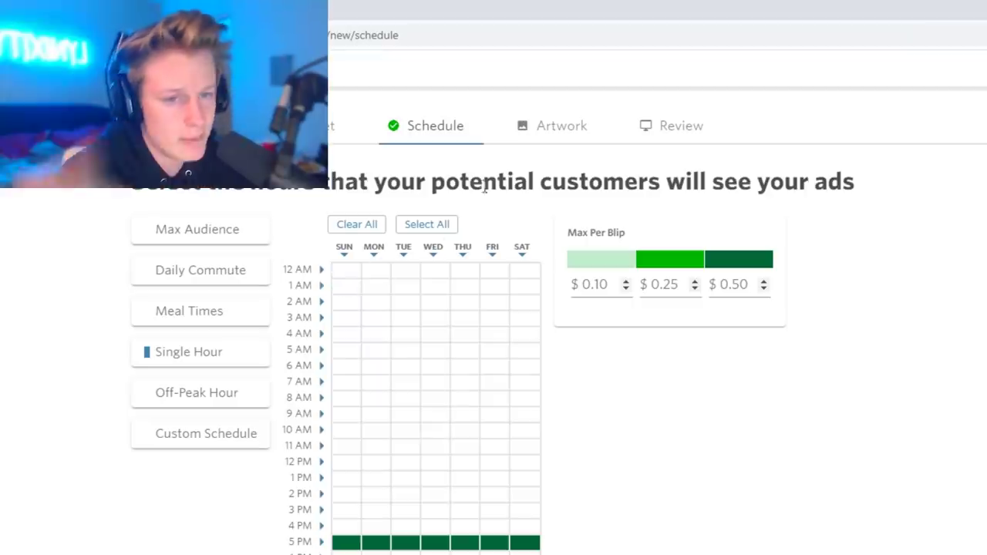
pyautogui.click(526, 132)
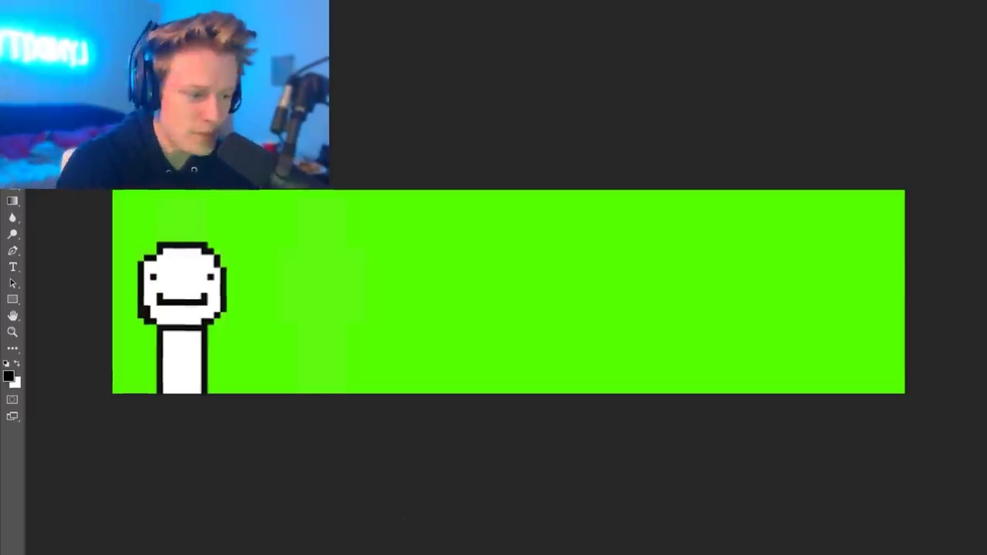
# Place the hand-drawn dream picture in the middle of the green banner and delete the pixel character.
pyautogui.hotkey('ctrl', 't')
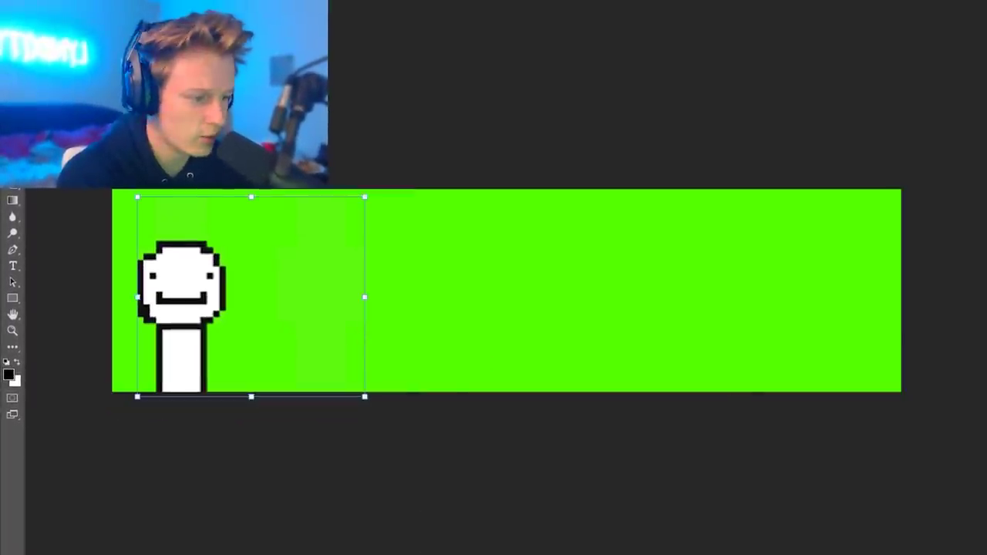
pyautogui.moveTo(457, 313); pyautogui.dragTo(676, 317)
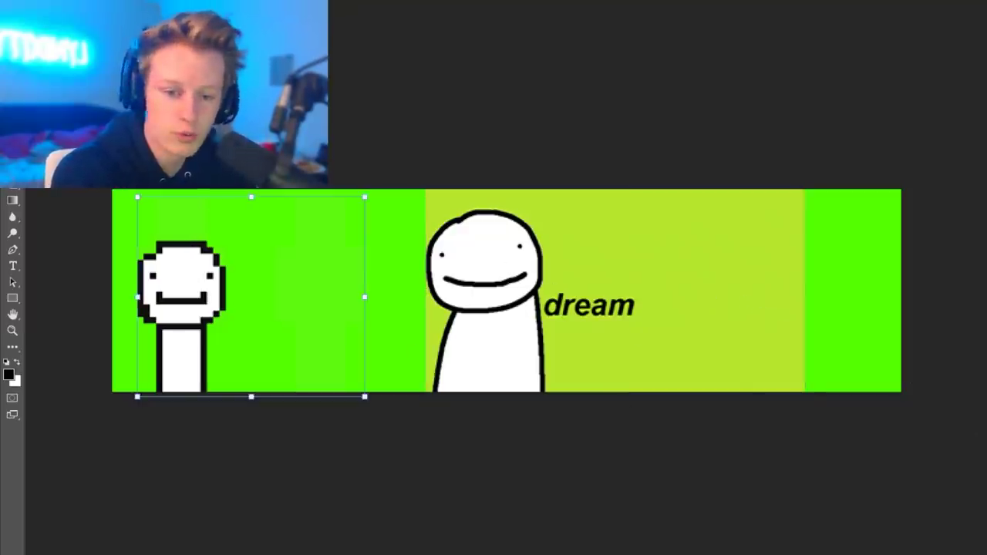
pyautogui.press('Delete')
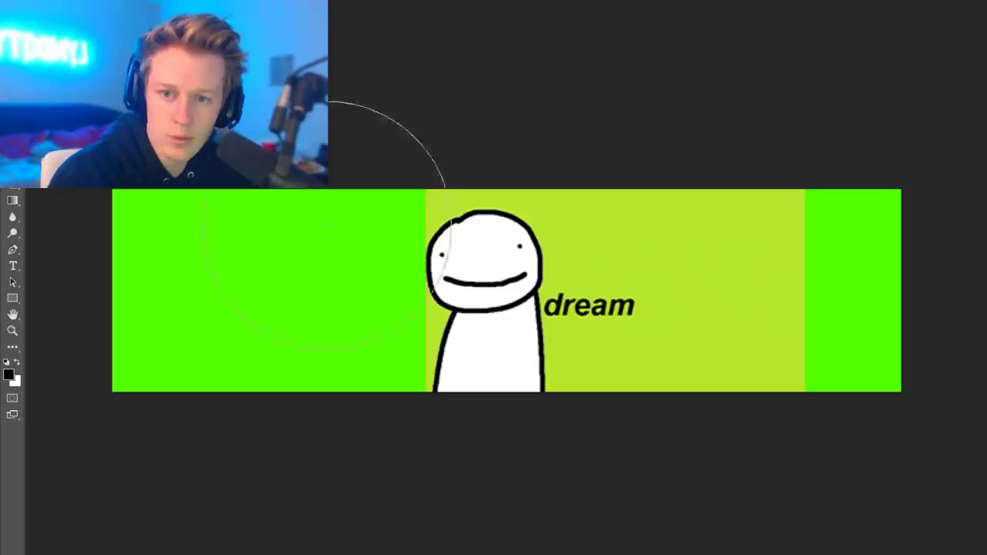
pyautogui.press('[')
pyautogui.press('[')
pyautogui.press('[')
pyautogui.press('[')
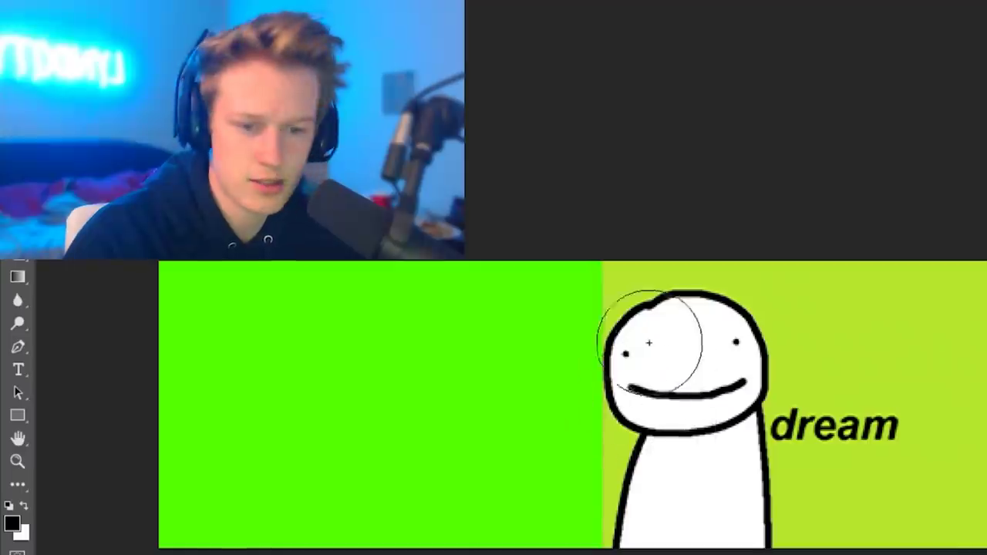
pyautogui.hotkey('ctrl', 'z')
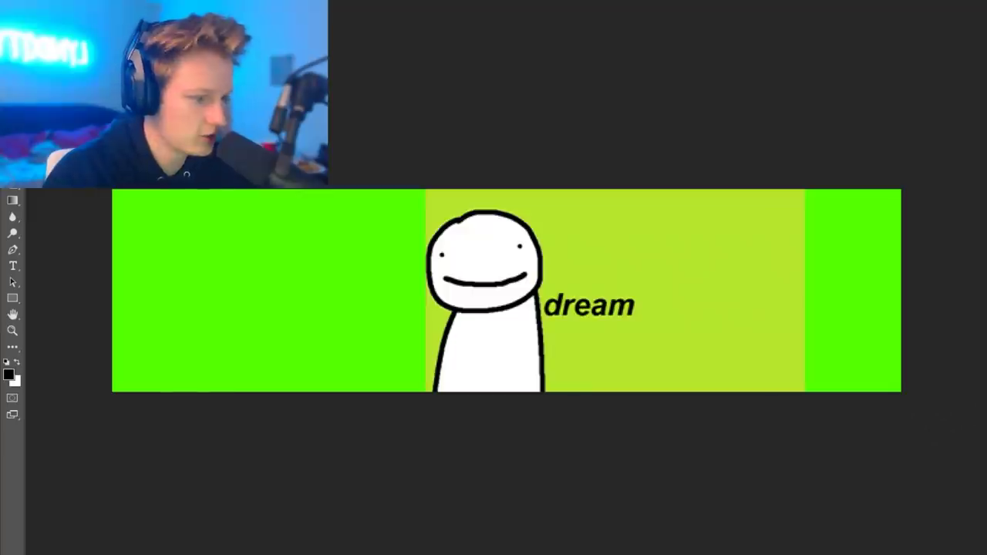
# Remove the lime background and lettering around the drawn figure, and place the figure at the banner's left end, slightly enlarged.
pyautogui.press('Delete')
pyautogui.moveTo(509, 358); pyautogui.dragTo(319, 222)
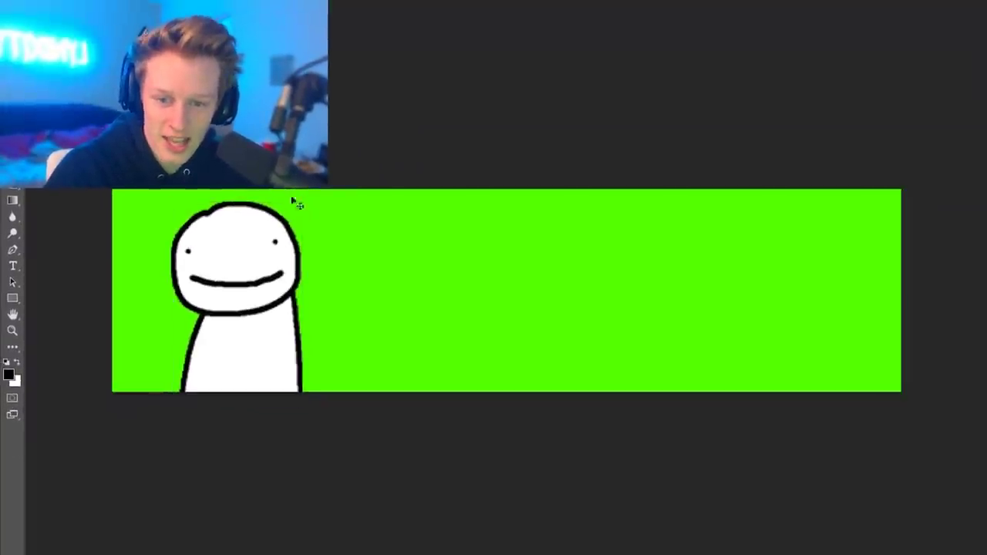
# Add the white text "Dream" to the green banner, scale it down and position it just right of the figure.
pyautogui.click(357, 307)
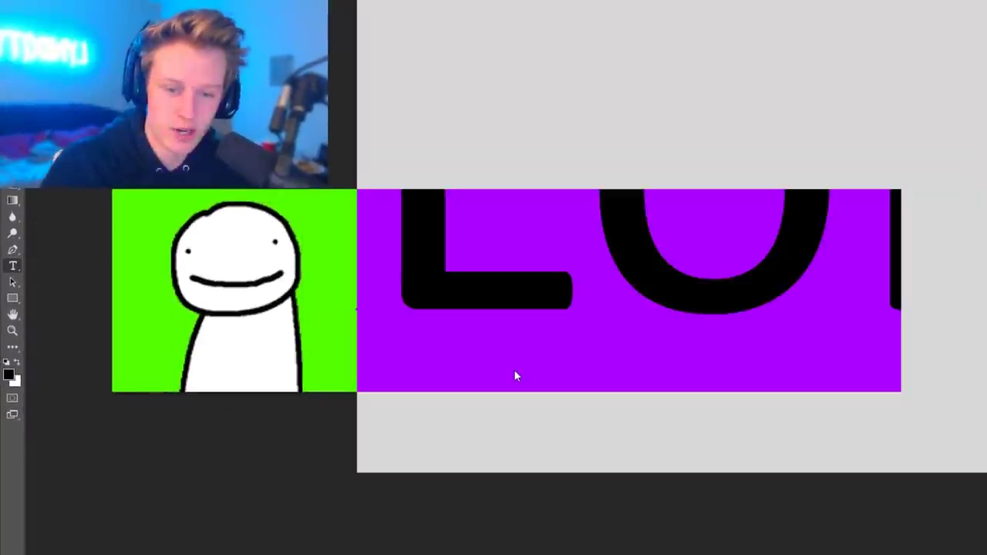
pyautogui.write('Dre')
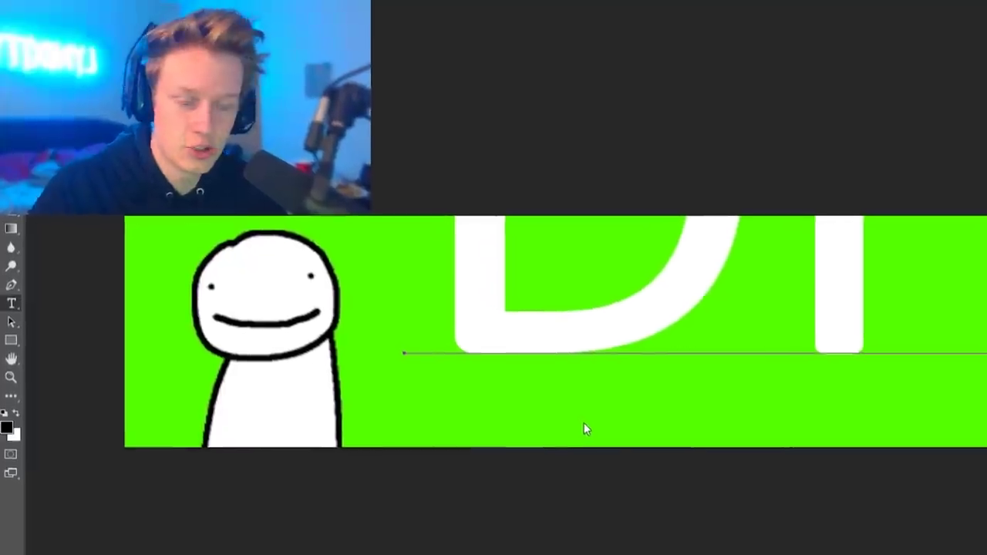
pyautogui.hotkey('ctrl', 'a')
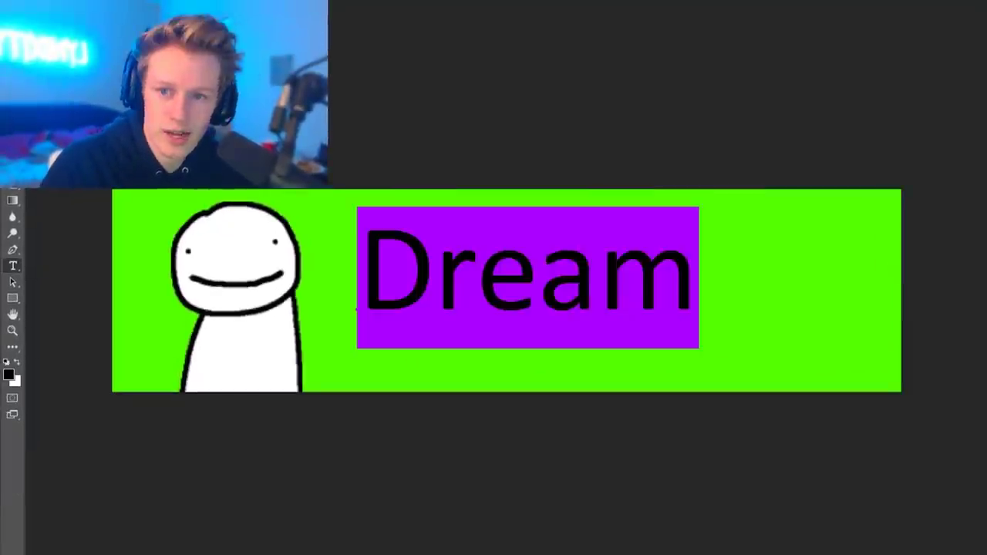
pyautogui.hotkey('ctrl', 'Return')
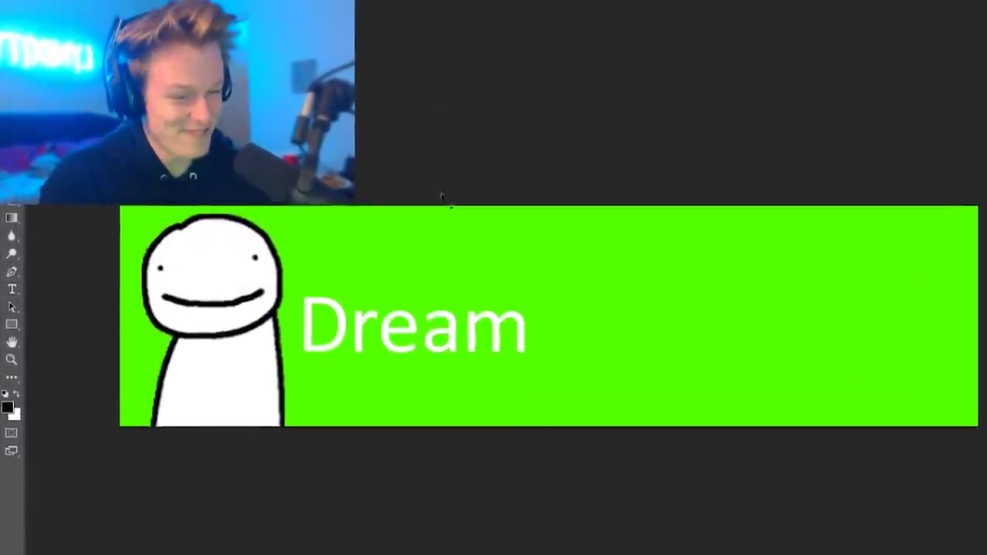
pyautogui.moveTo(452, 322)
pyautogui.mouseDown()
pyautogui.moveTo(453, 309)
pyautogui.moveTo(456, 316)
pyautogui.mouseUp()
pyautogui.moveTo(522, 371); pyautogui.dragTo(523, 381)
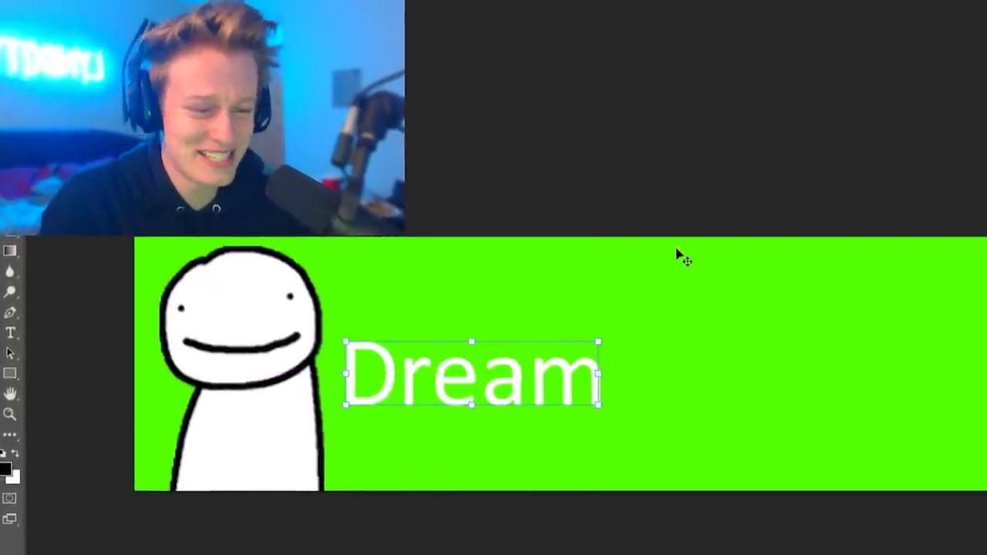